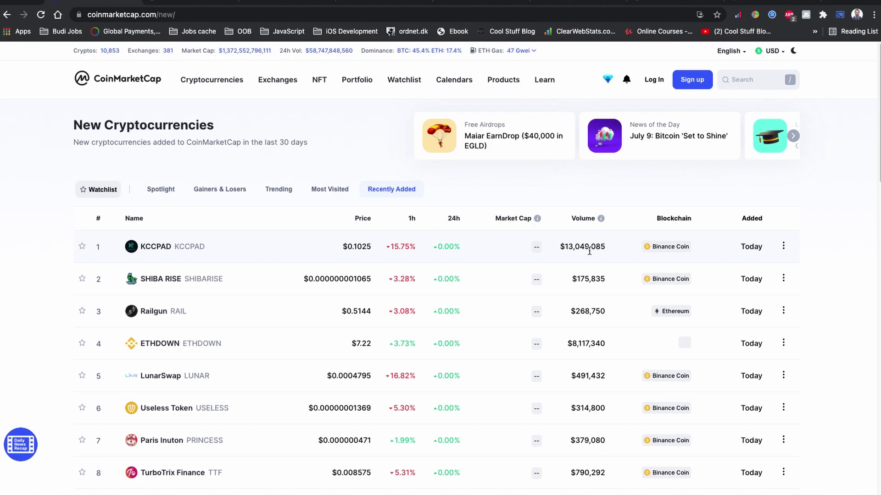
- Open KCCPAD's CoinMarketCap detail page and review its price, chart and Markets sections
click(184, 248)
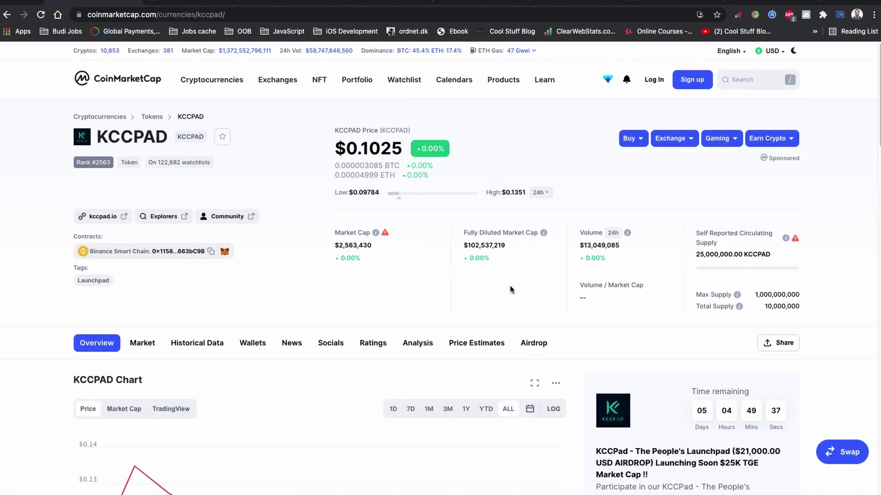
scroll(521, 295, down, 2)
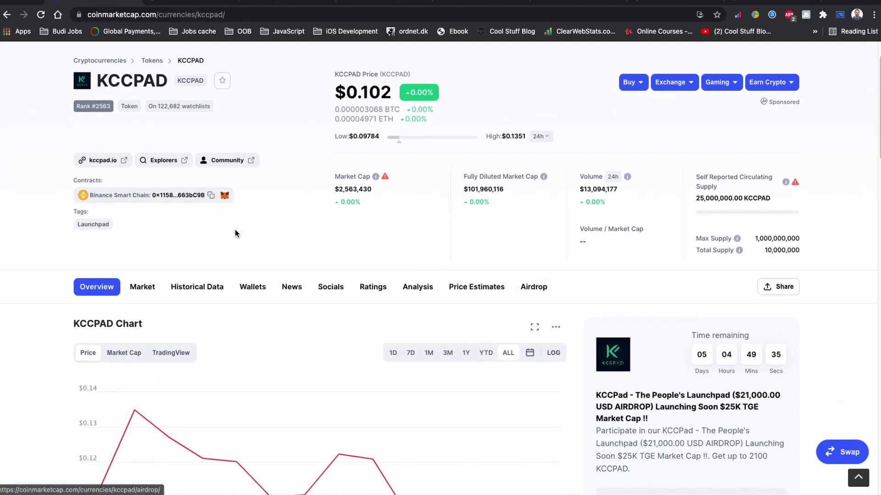
scroll(441, 234, up, 1)
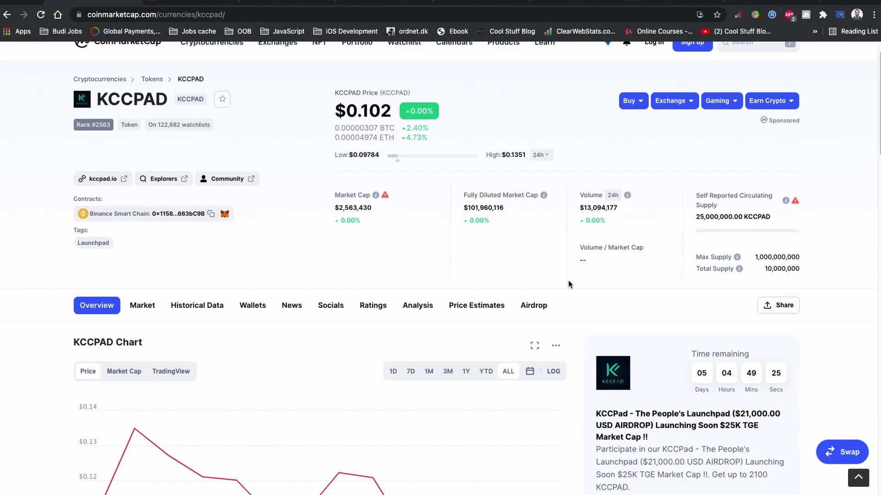
scroll(583, 281, down, 3)
scroll(583, 284, up, 5)
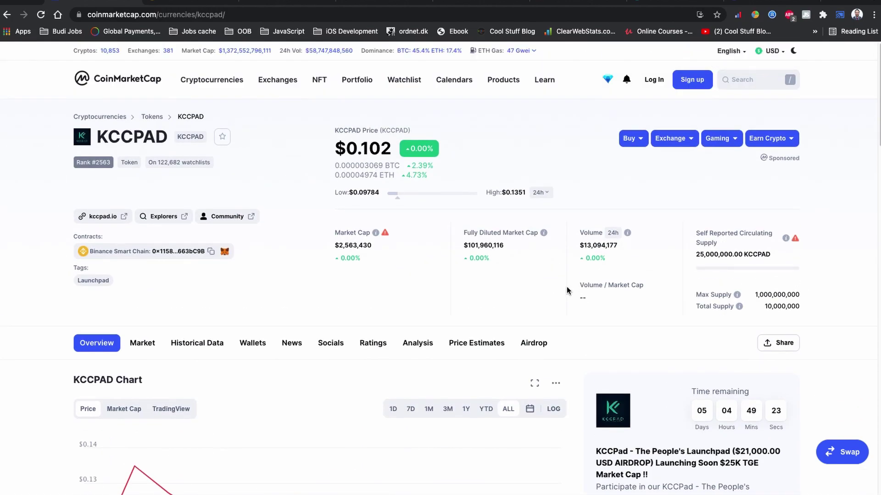
scroll(567, 290, down, 5)
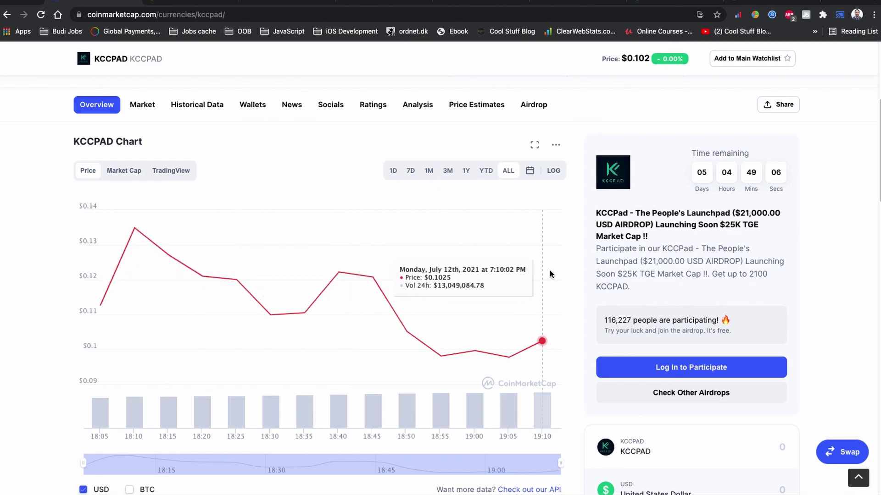
scroll(576, 321, down, 8)
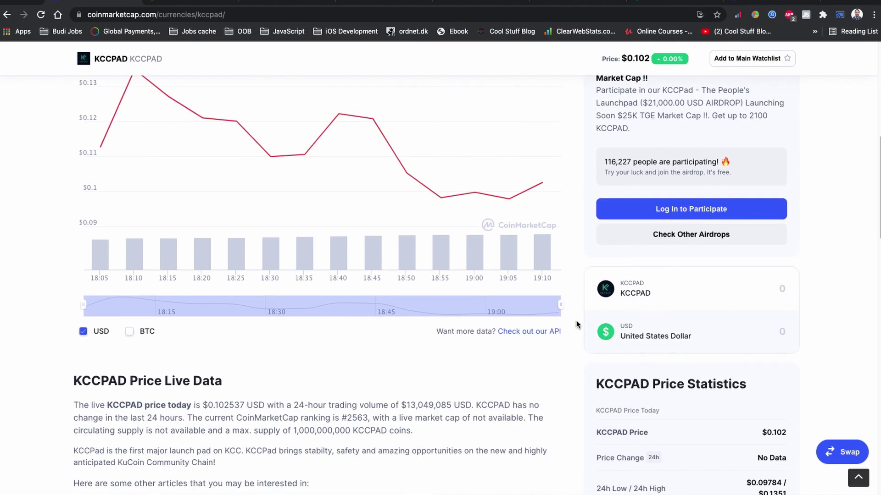
scroll(576, 323, down, 14)
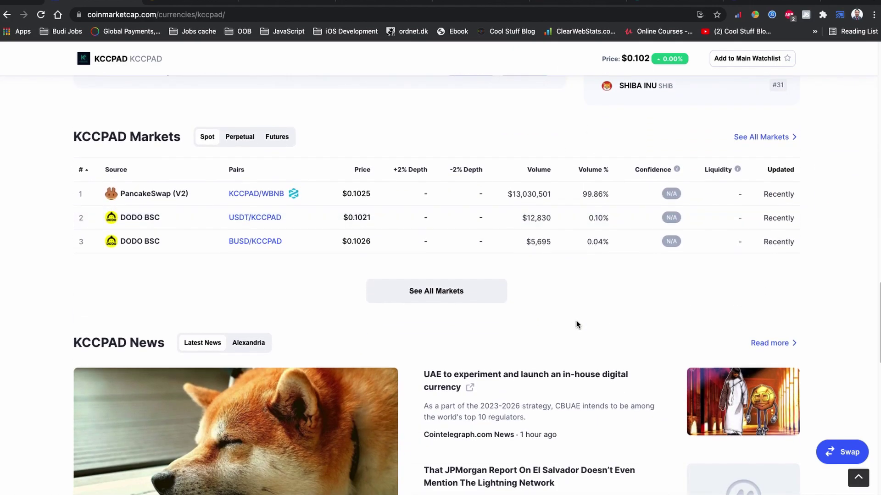
scroll(576, 324, up, 1)
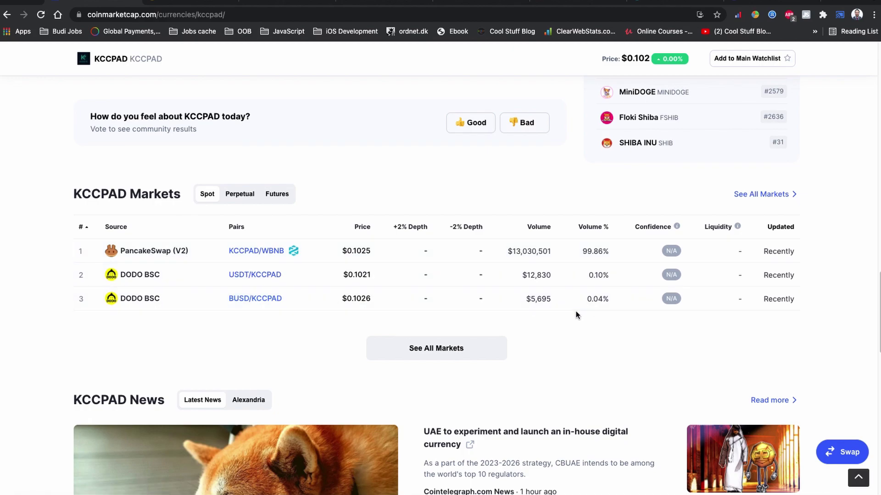
scroll(576, 311, up, 15)
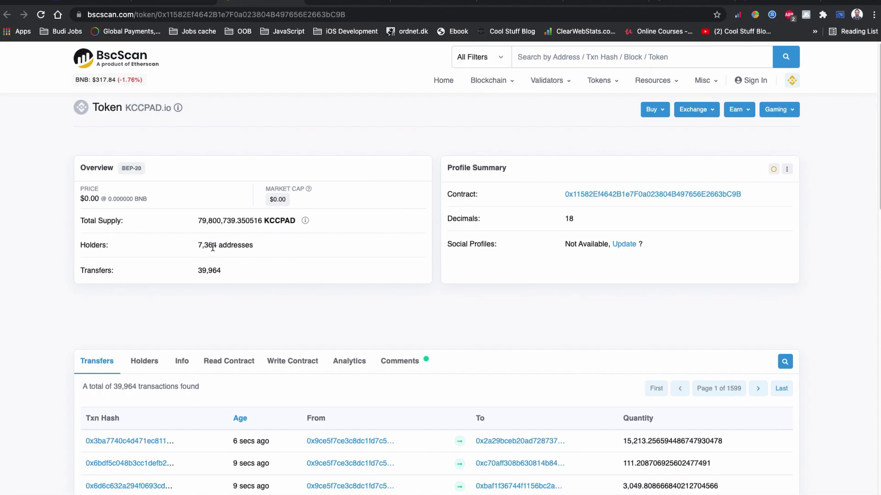
scroll(338, 257, down, 2)
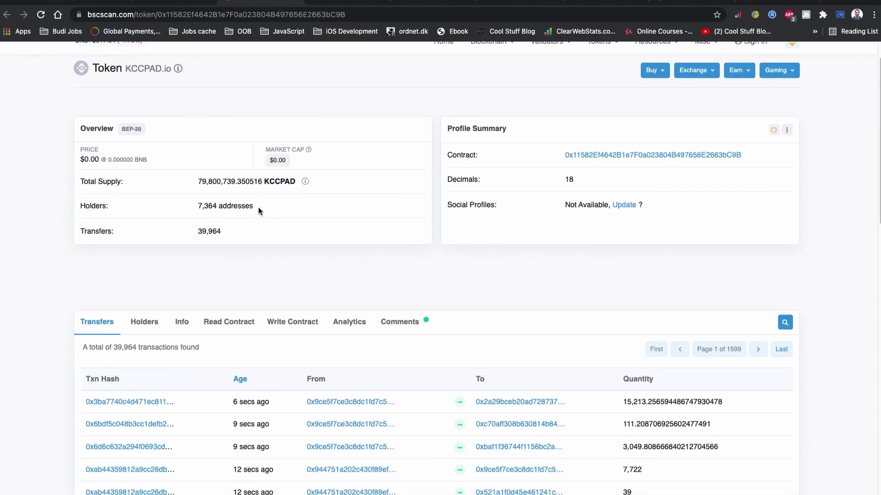
scroll(255, 214, down, 1)
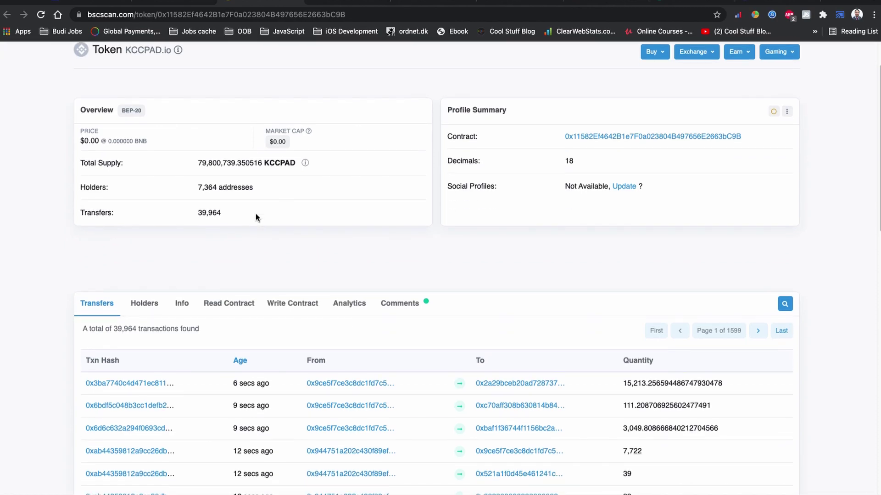
scroll(255, 213, down, 20)
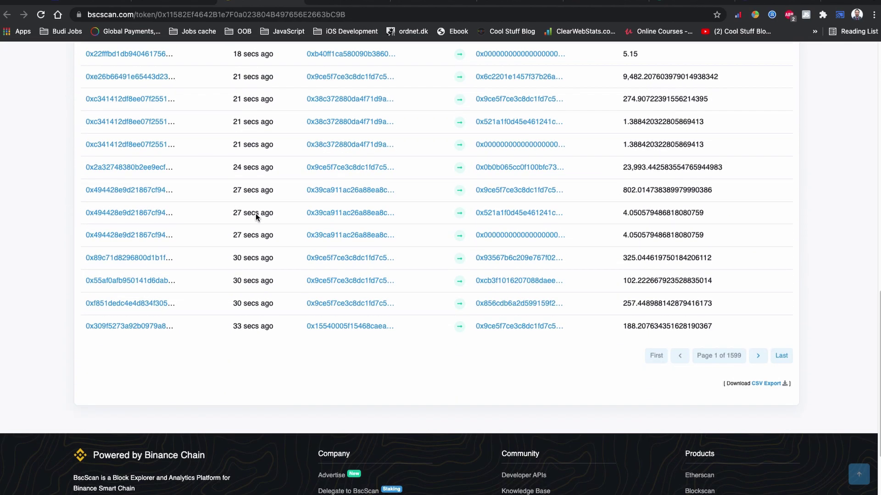
scroll(255, 214, up, 18)
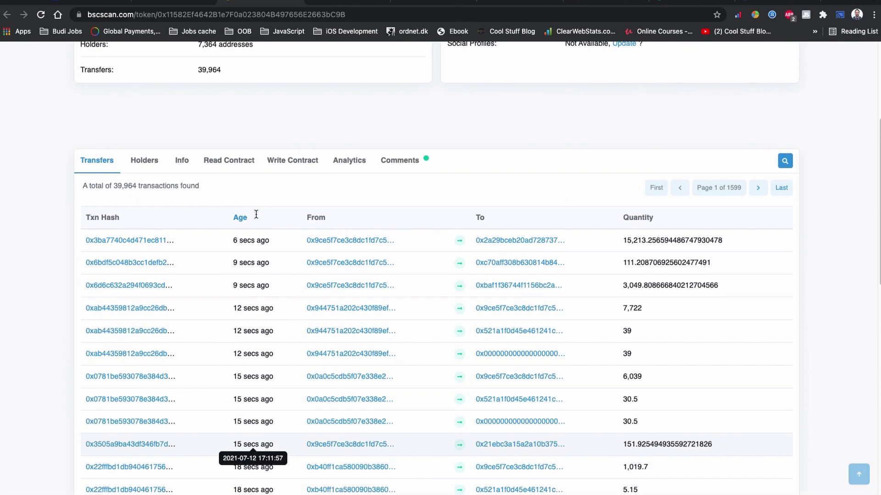
scroll(255, 213, down, 10)
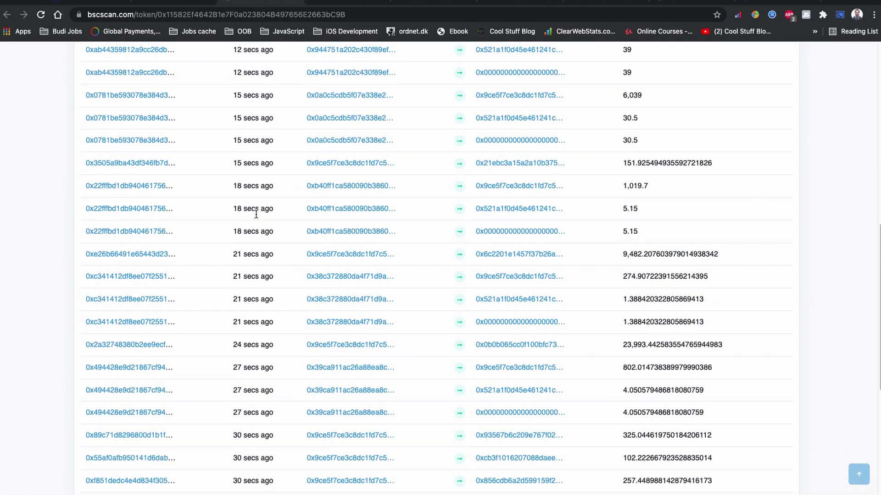
scroll(255, 213, up, 15)
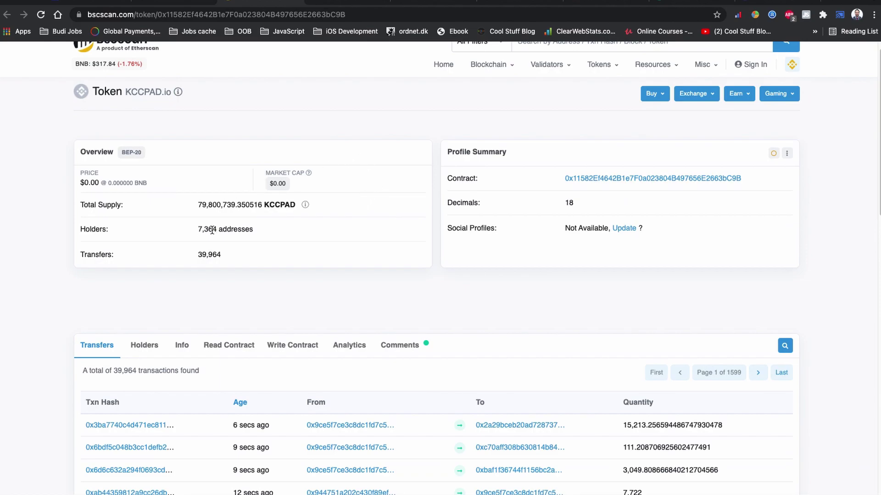
scroll(215, 229, up, 1)
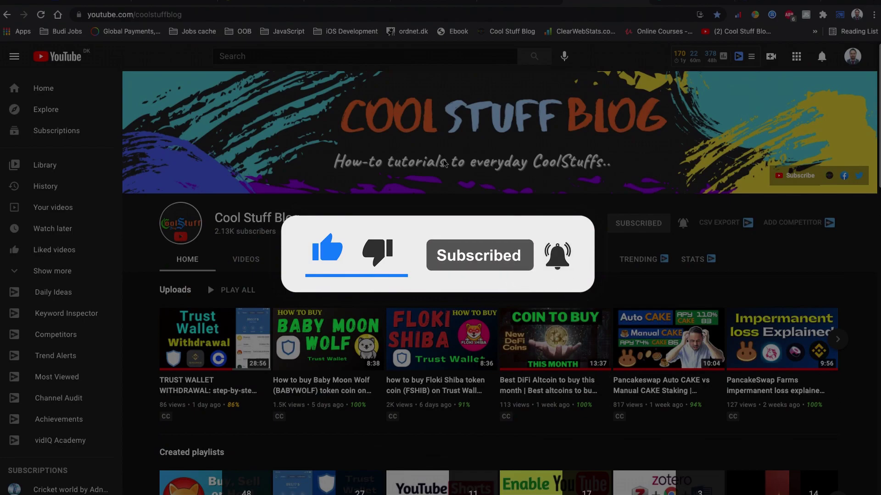
- Scroll through the YouTube channel page
scroll(500, 211, down, 2)
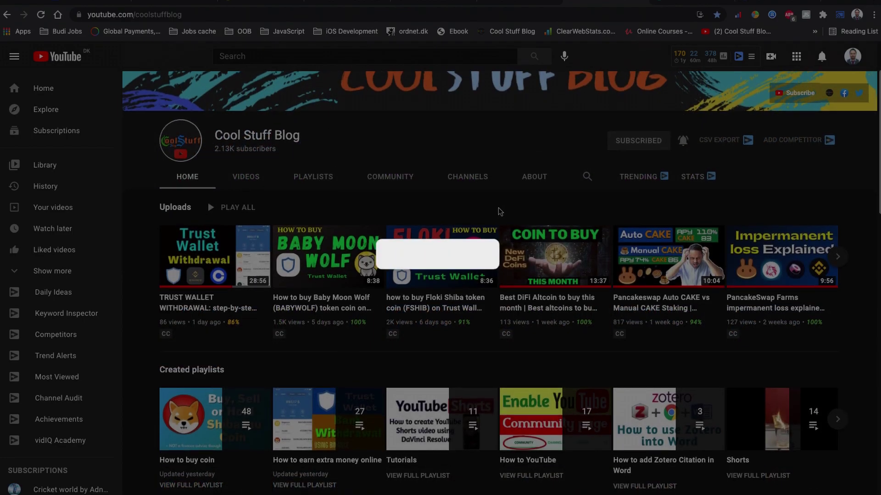
scroll(500, 211, down, 2)
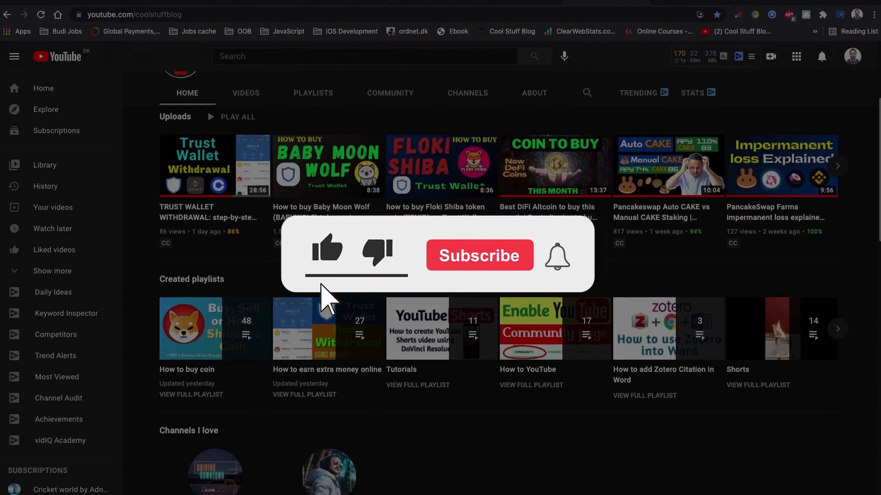
scroll(498, 211, down, 2)
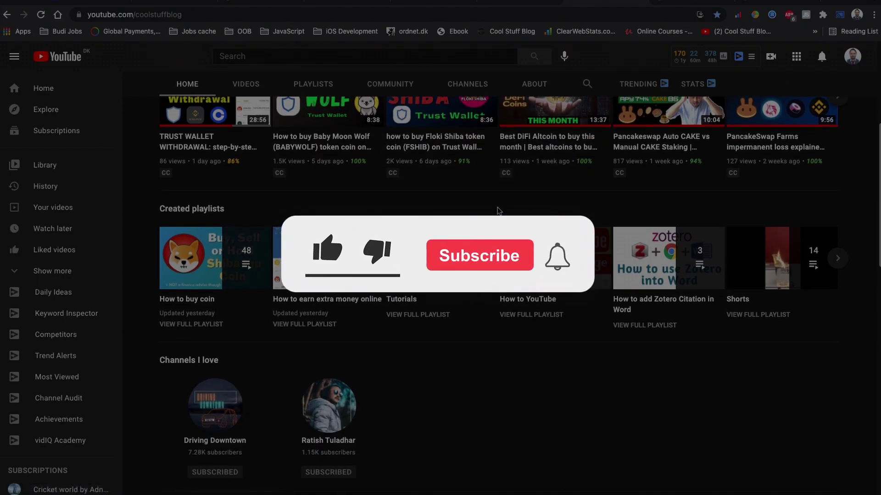
scroll(499, 211, up, 5)
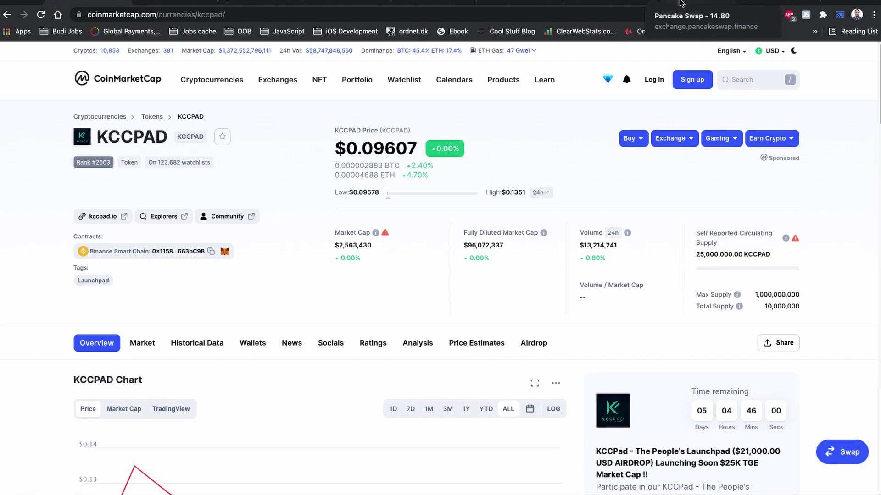
- Load PancakeSwap in the private window and open the Exchange page under Trade
click(680, 4)
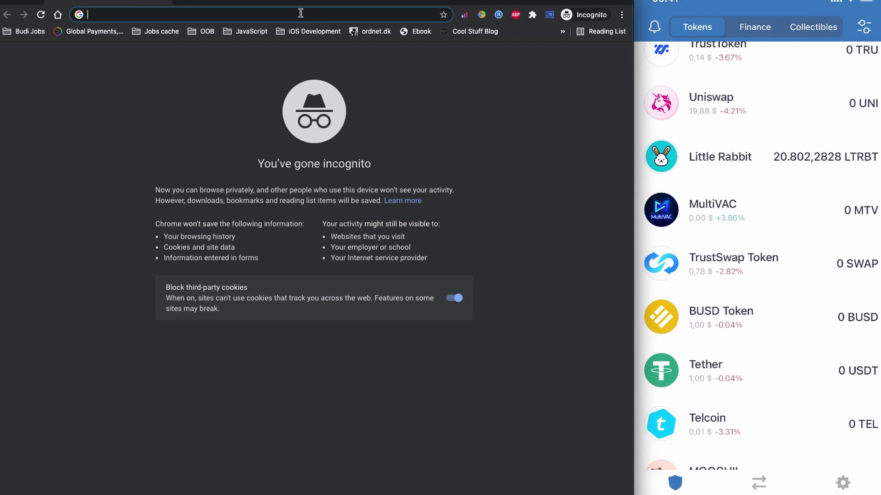
text(pancakeswap.finance)
key(Return)
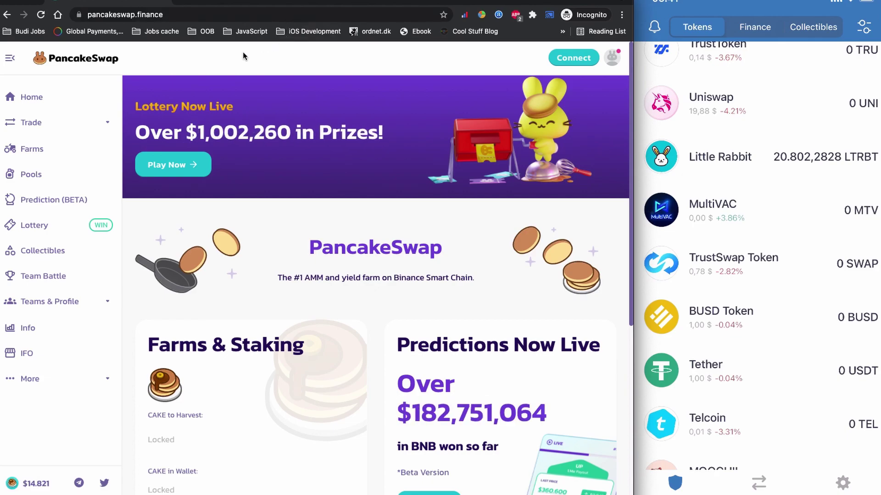
click(63, 129)
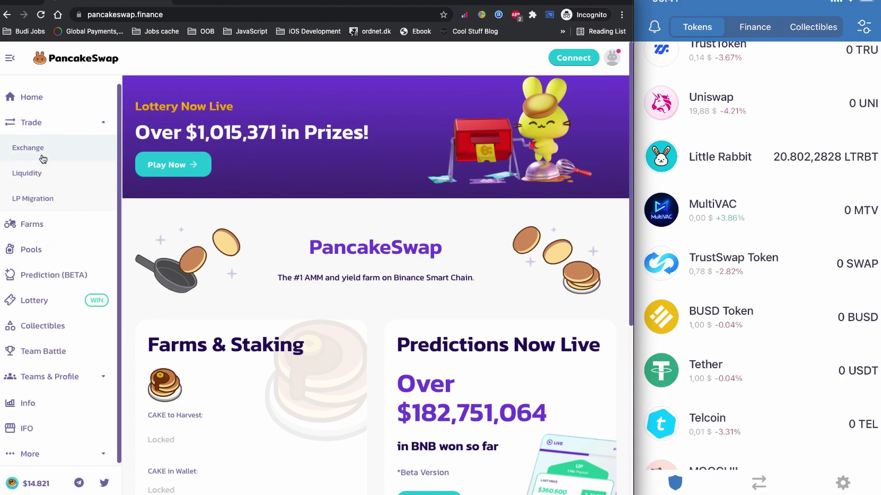
click(42, 159)
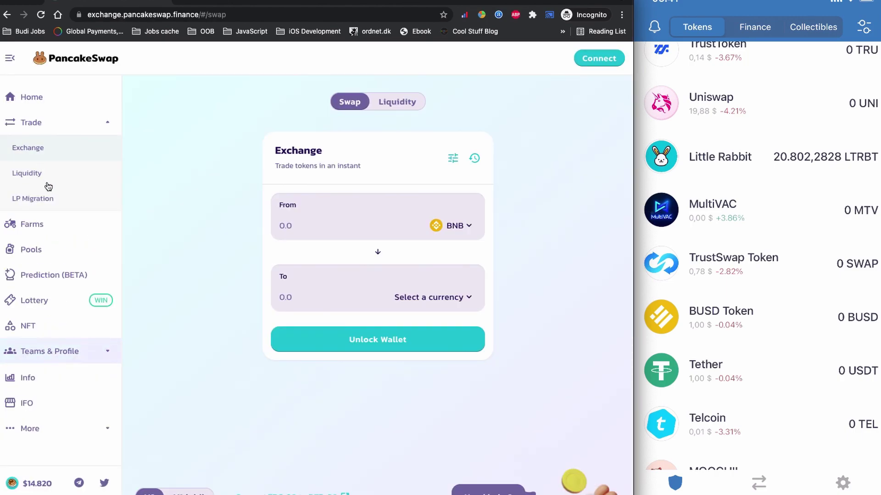
mouse_move(78, 492)
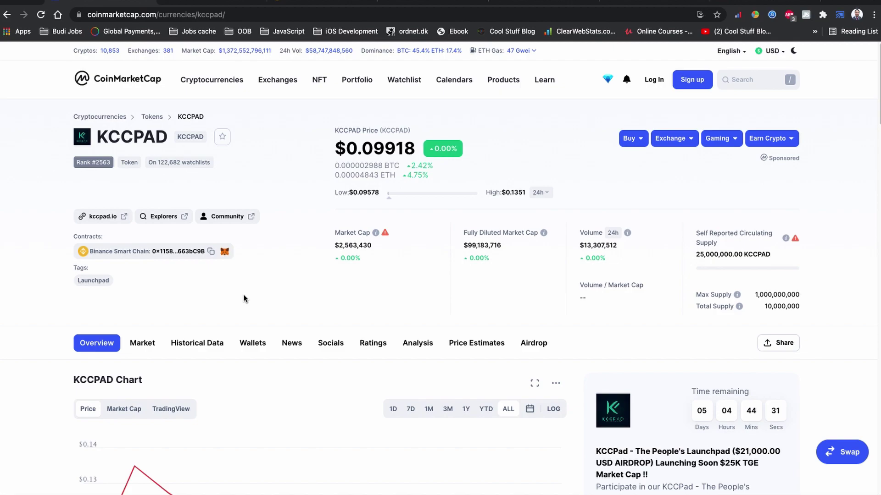
- Copy KCCPAD's contract address from CoinMarketCap and paste it into PancakeSwap's receive-token search
click(212, 252)
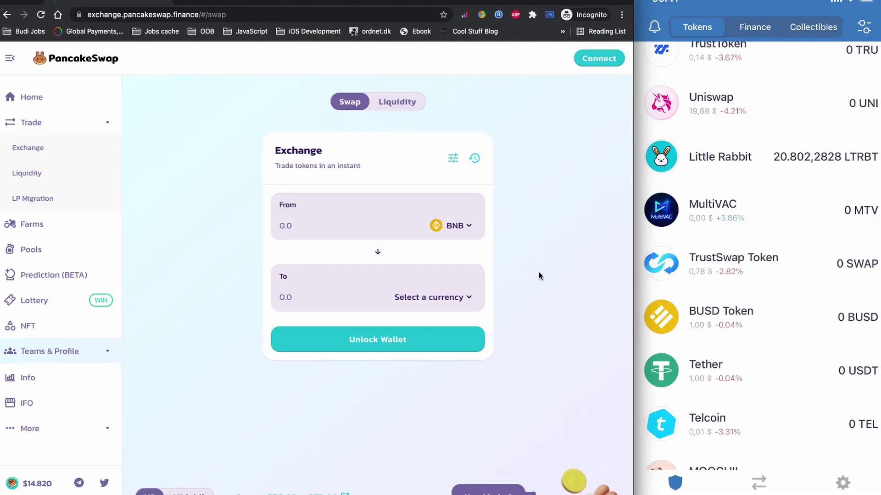
click(75, 481)
click(456, 301)
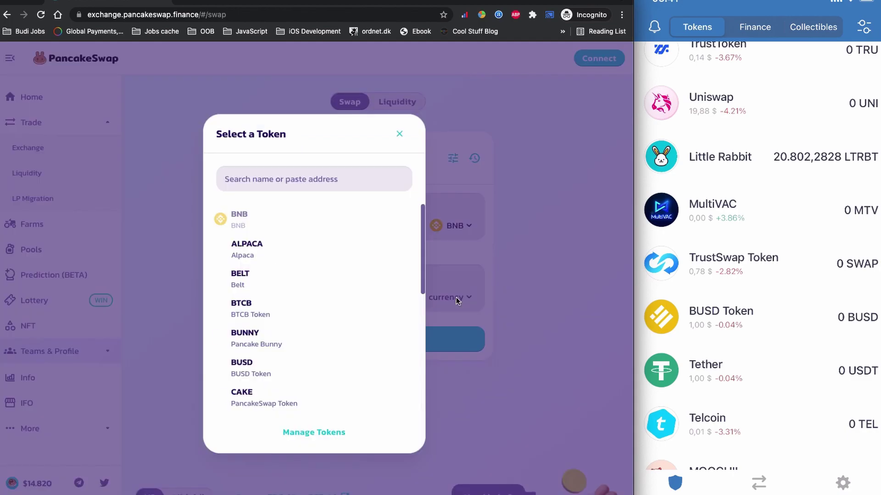
right_click(337, 180)
click(384, 253)
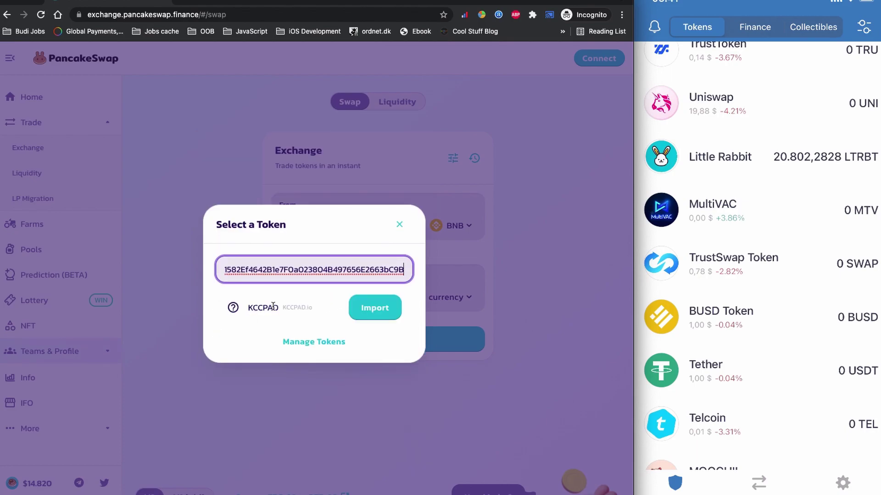
- Import KCCPAD after acknowledging the unknown-token warning, then bring up wallet connection options
click(388, 312)
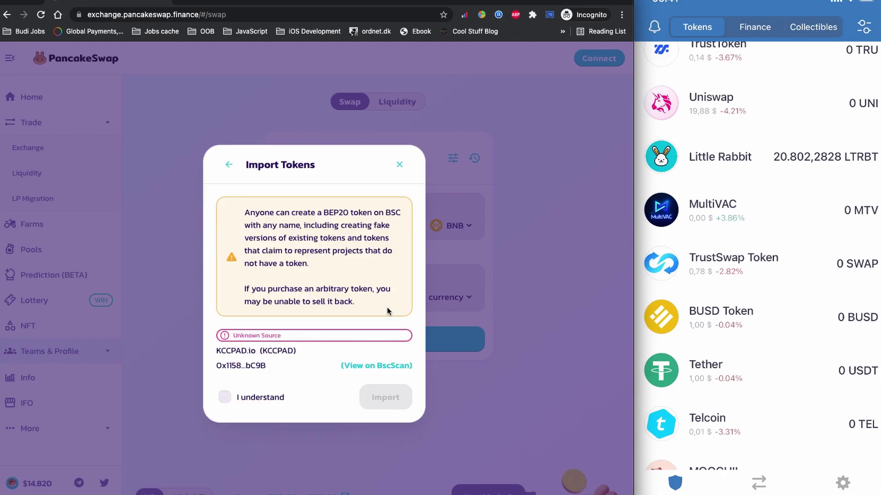
click(225, 397)
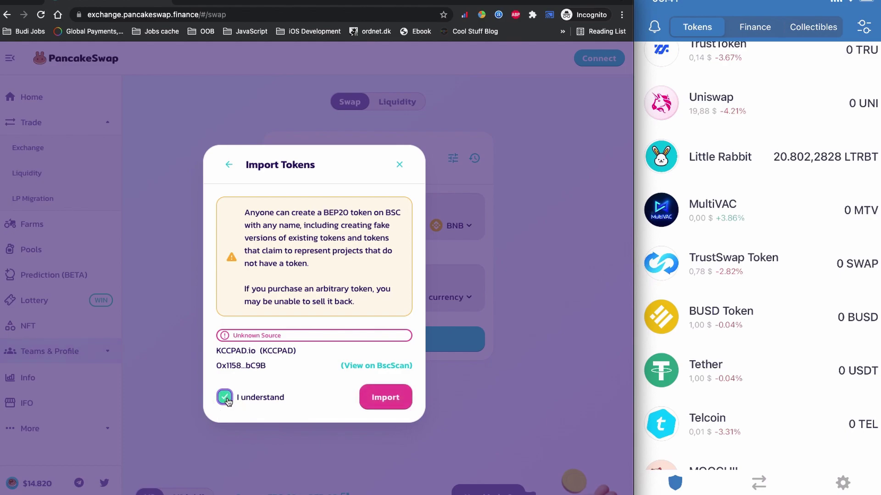
click(385, 398)
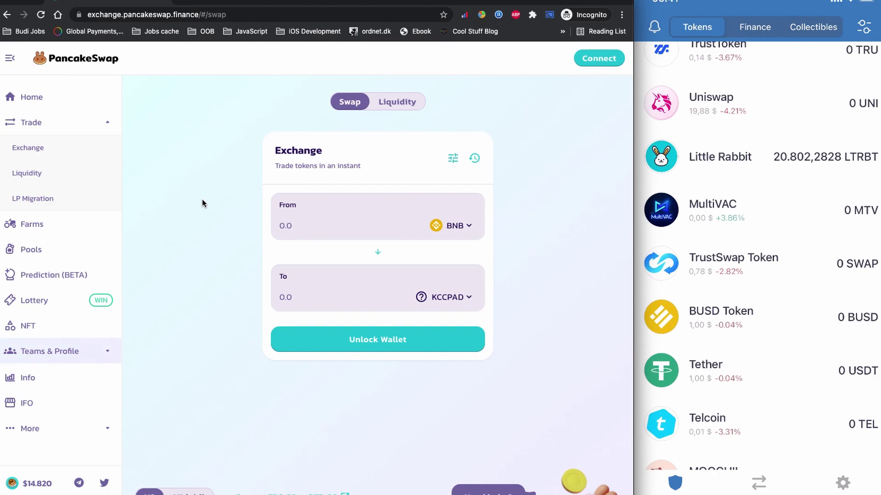
click(362, 347)
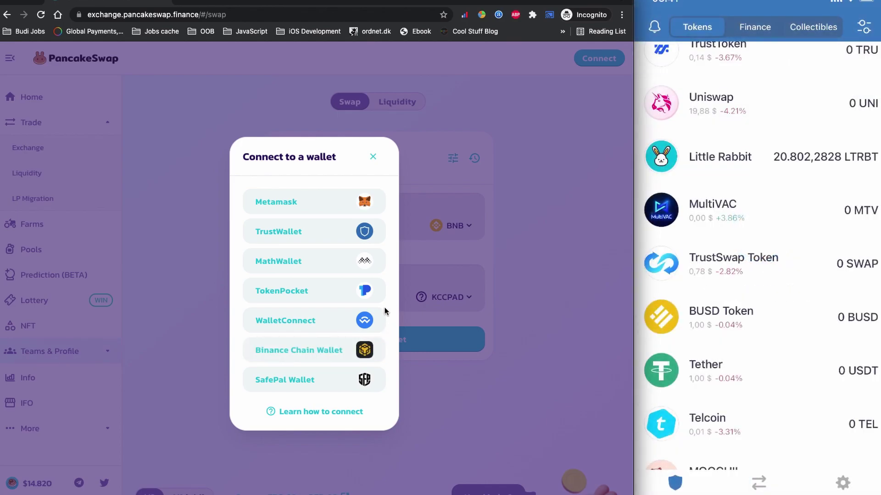
- Link Trust Wallet to PancakeSwap through WalletConnect
click(294, 325)
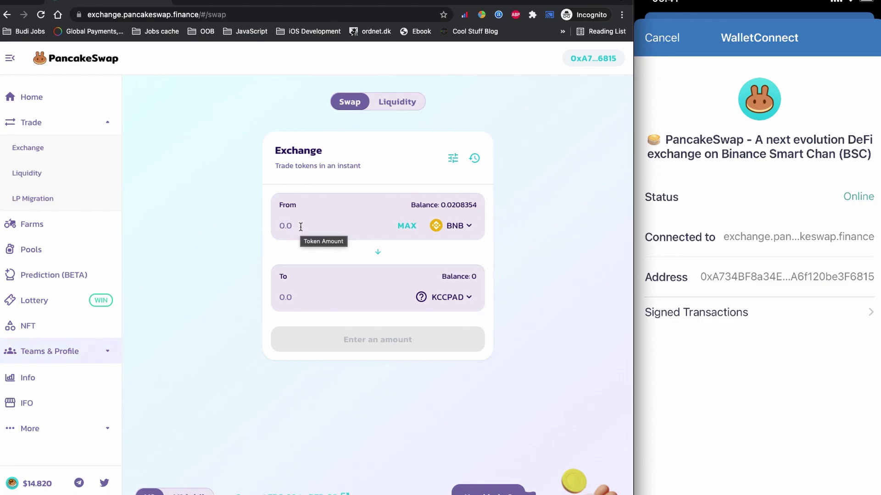
- Enter 0.01 BNB to spend and review the swap for about 31.9 KCCPAD
click(300, 227)
text(0)
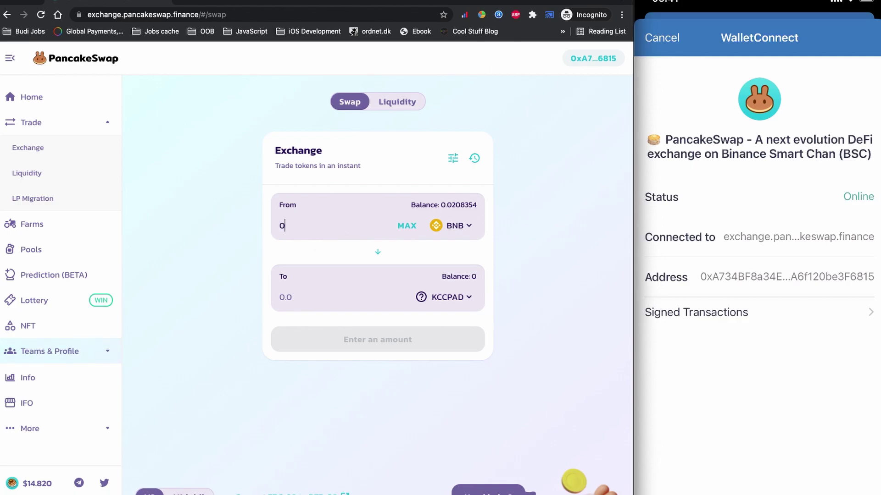
text(.01)
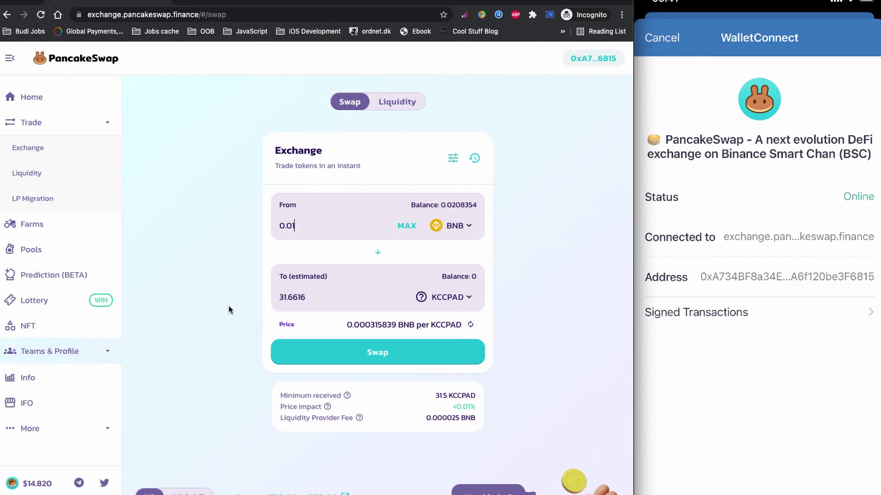
click(343, 351)
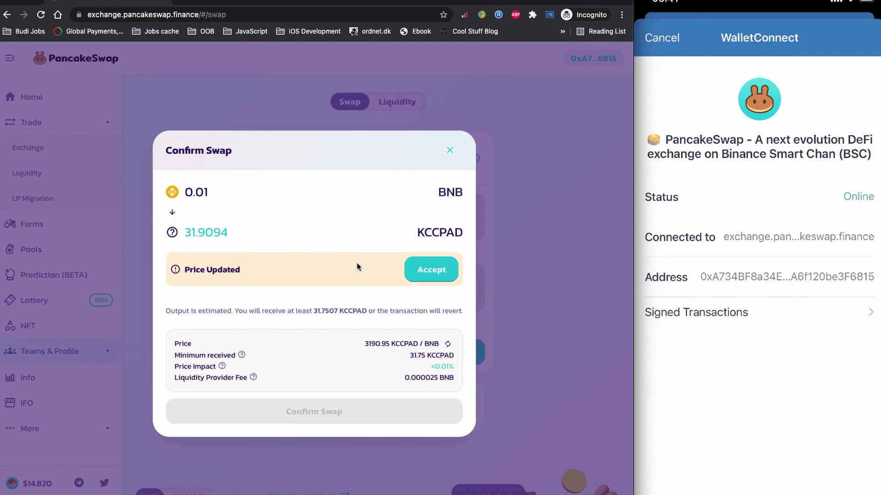
- Accept the updated price and confirm the 0.01 BNB to 32.0554 KCCPAD swap
click(430, 272)
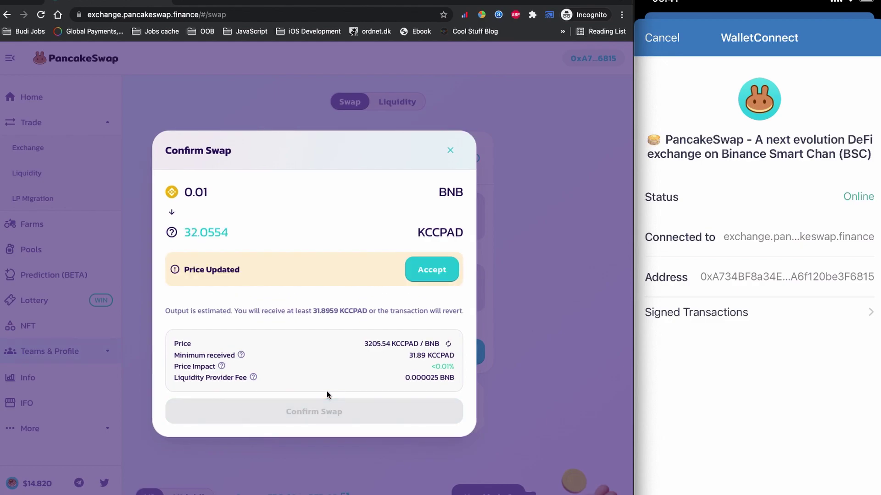
click(438, 278)
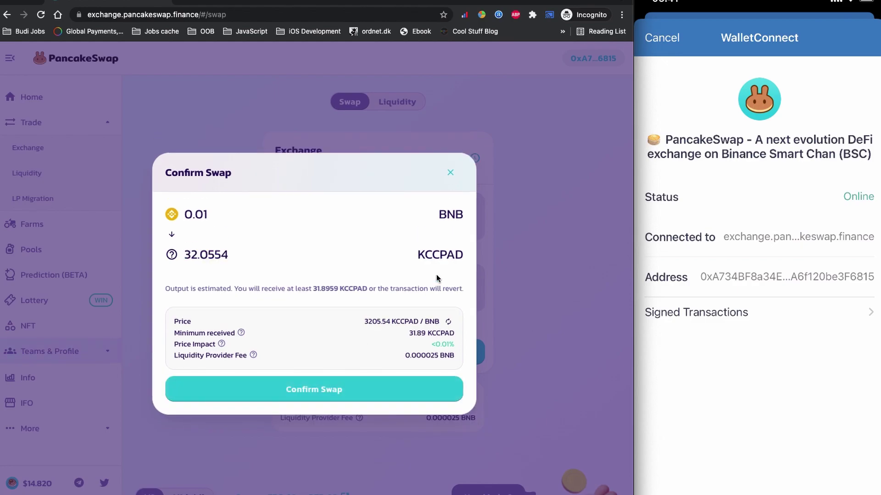
click(330, 392)
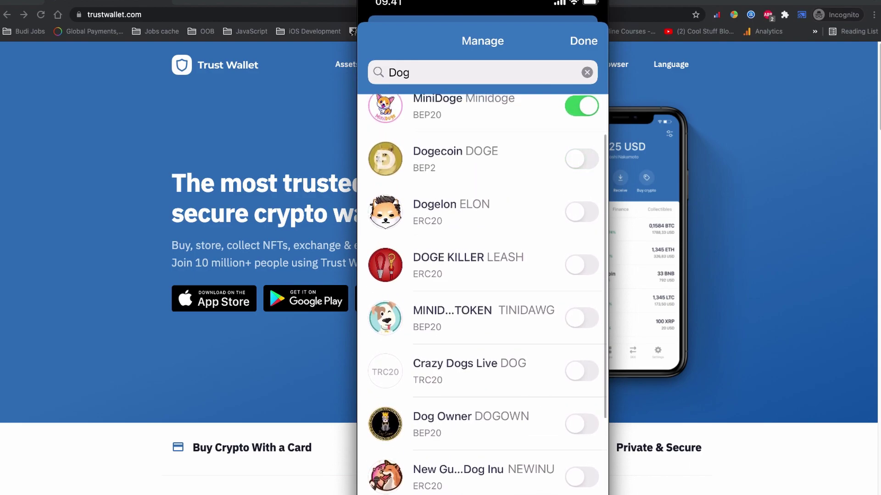
- Replace the previous 'Dog' search with 'Kccpad' in Trust Wallet's token list
key(BackSpace)
key(BackSpace)
key(BackSpace)
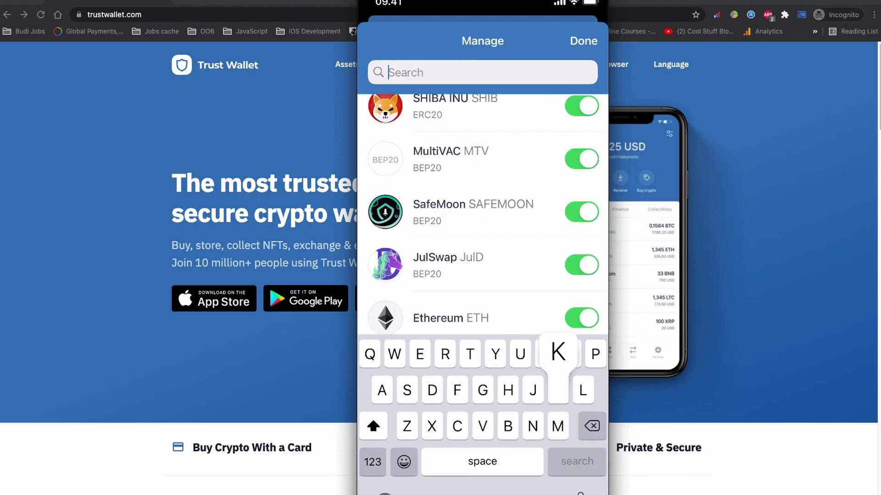
text(Kccpad)
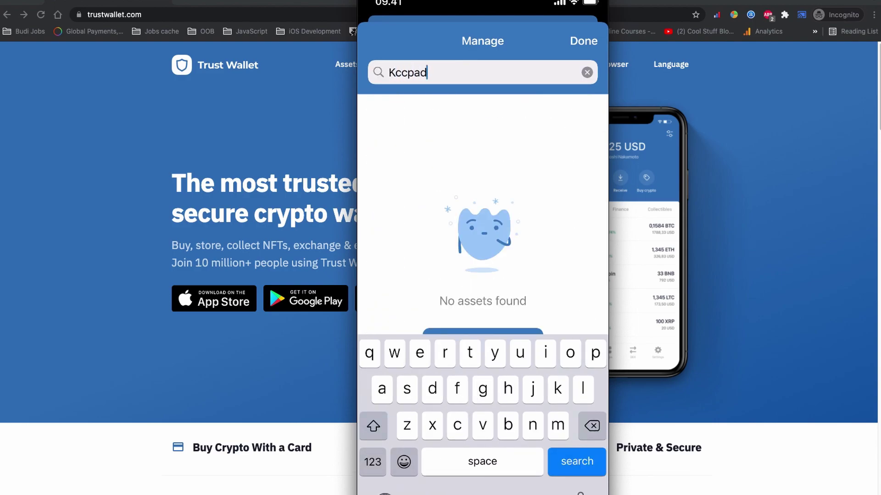
key(Return)
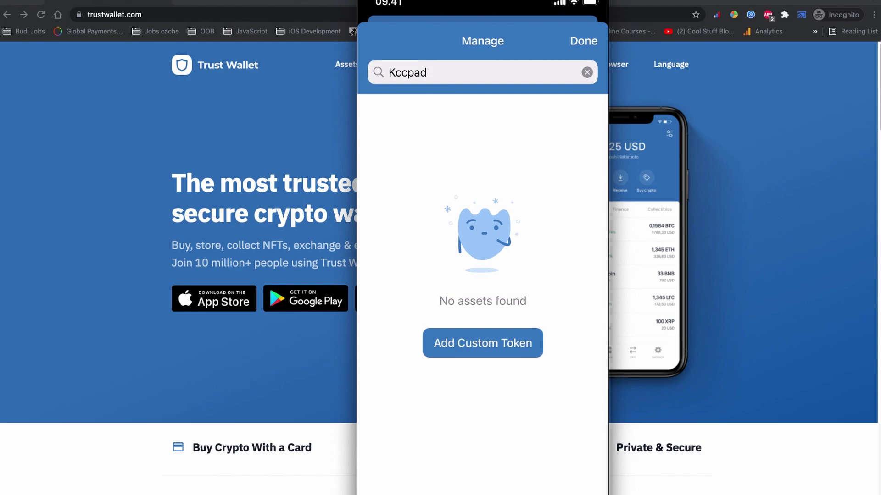
- Start a custom token and switch its network from Ethereum to Smart Chain
click(482, 343)
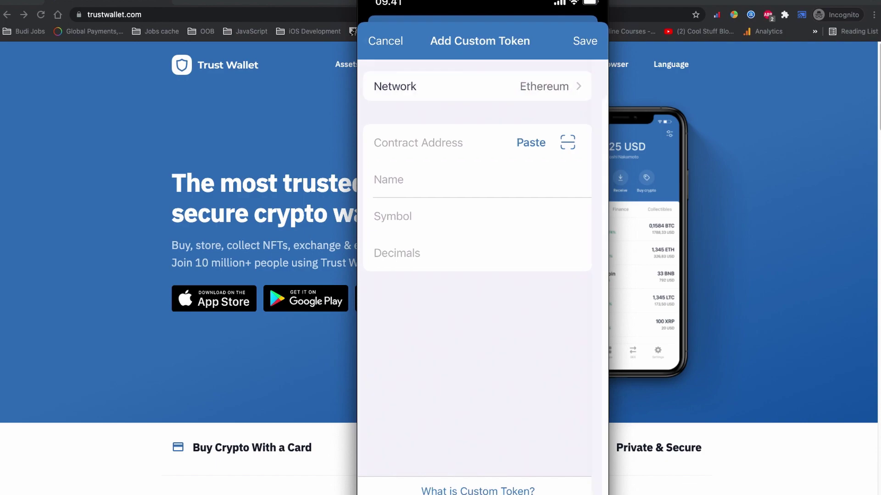
click(483, 86)
click(459, 141)
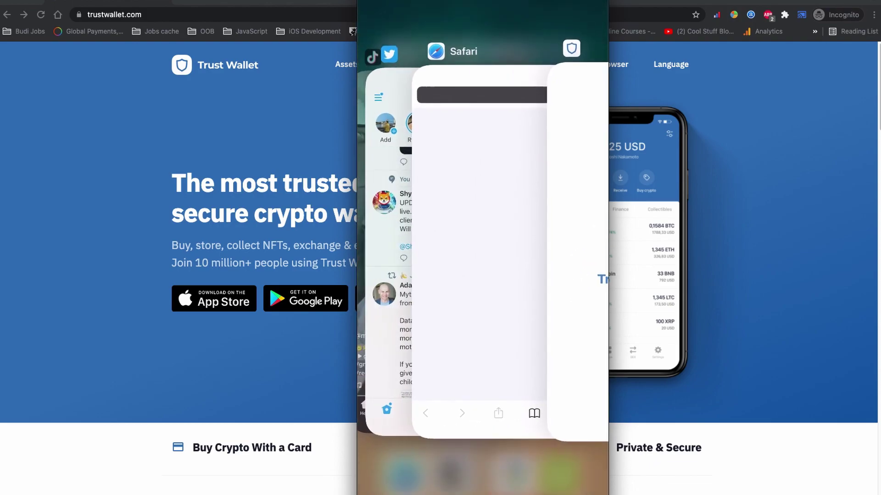
scroll(483, 275, down, 5)
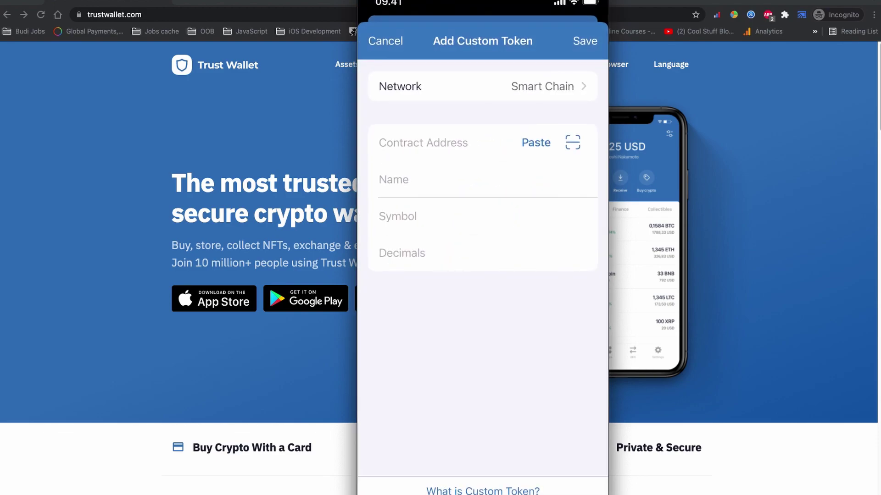
- Paste the KCCPAD contract address and enter 'KCCPAD' as the token name
click(379, 143)
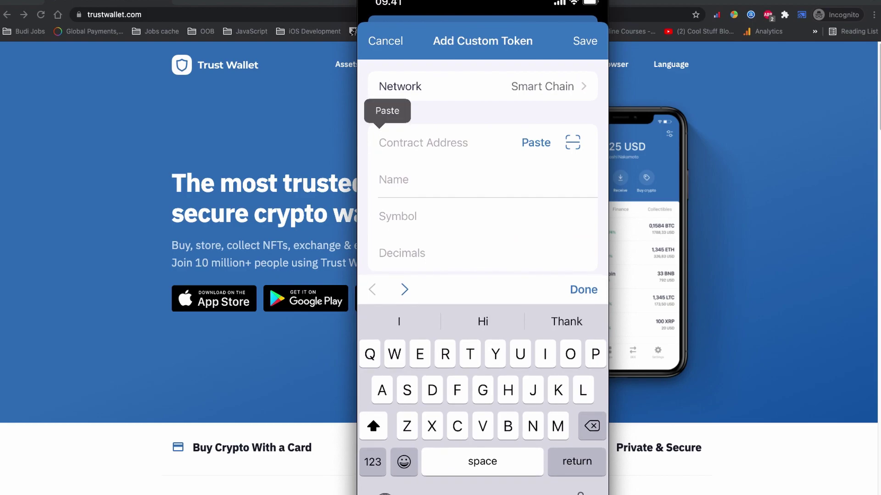
click(387, 111)
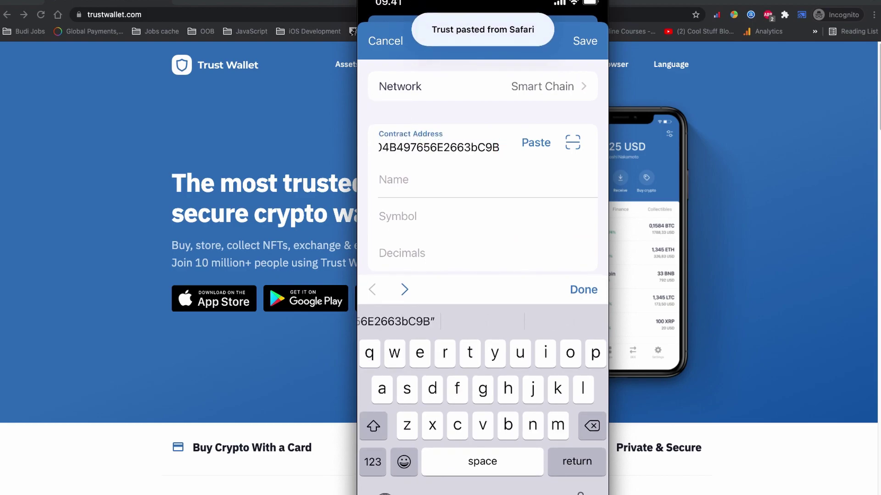
click(393, 179)
text(K)
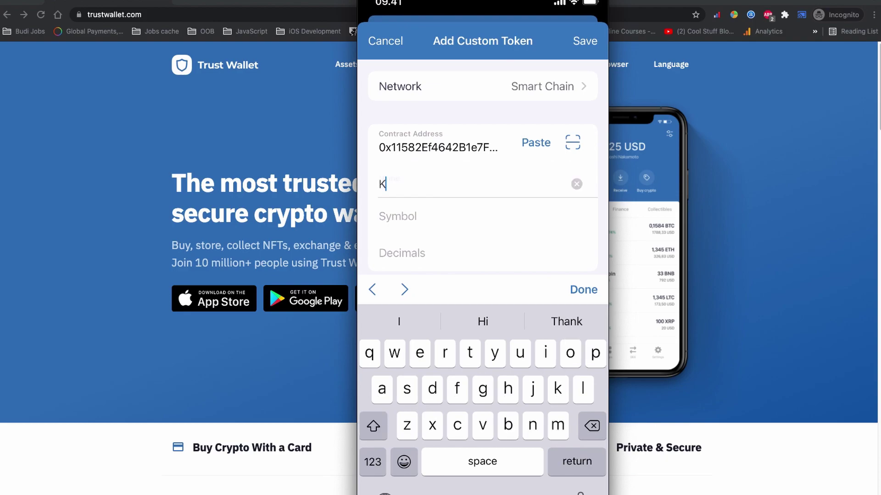
text(C)
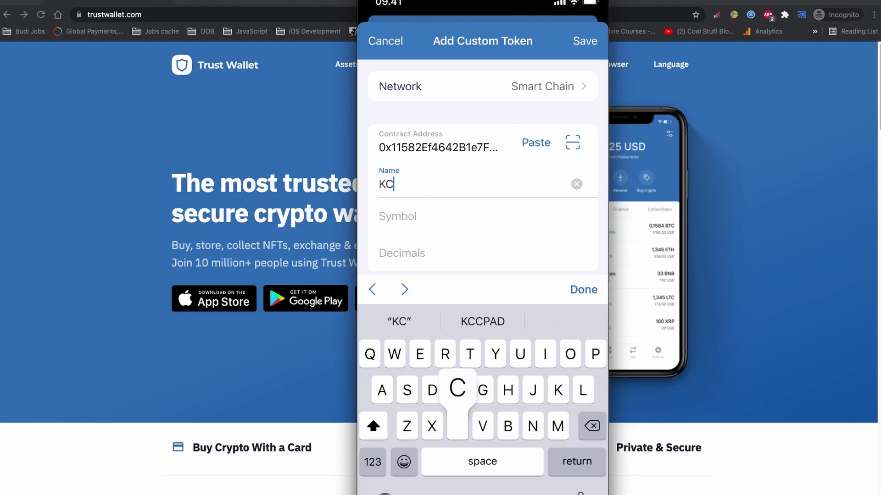
text(CPAD)
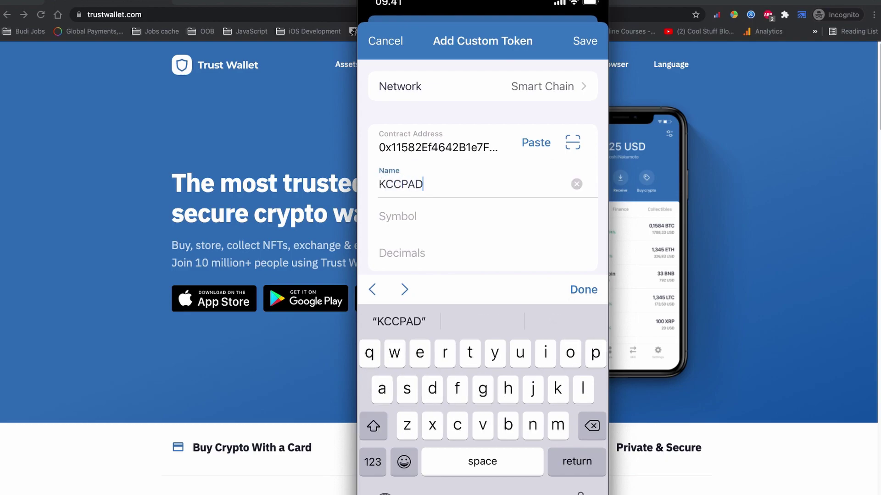
- Copy the KCCPAD ticker from CoinMarketCap in Safari and paste it as the token symbol
click(397, 216)
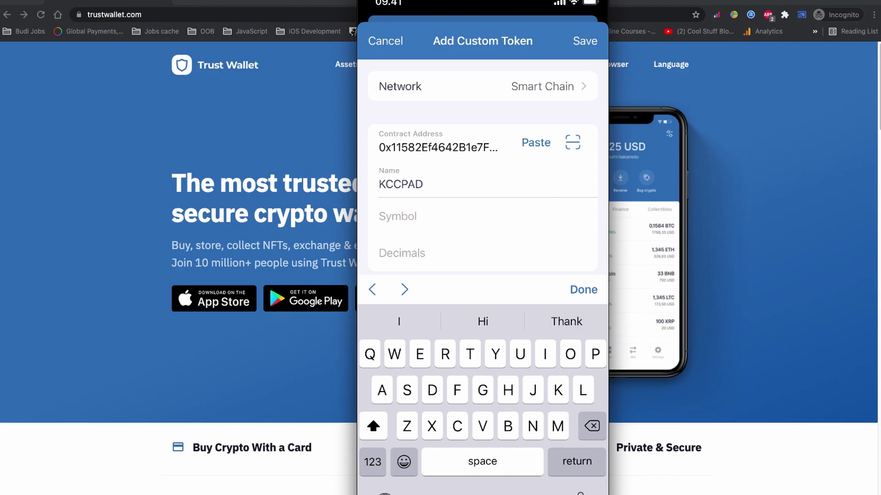
drag(413, 492, 573, 492)
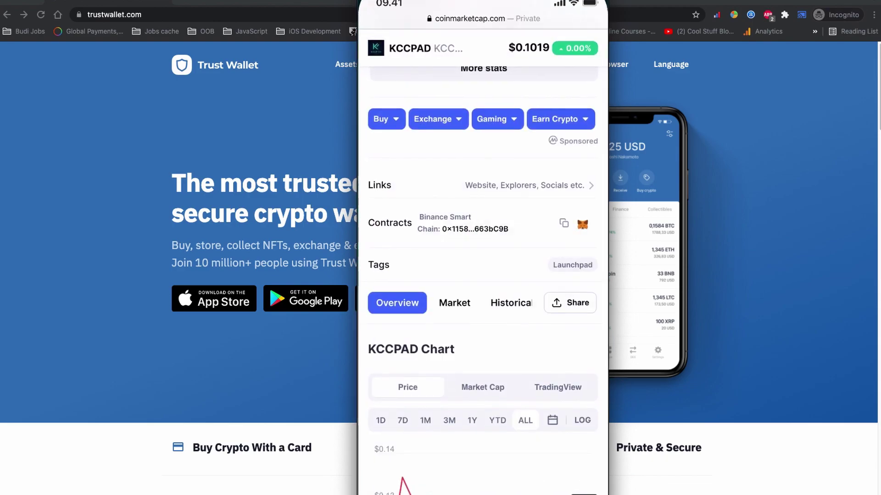
scroll(483, 247, up, 3)
scroll(483, 248, up, 2)
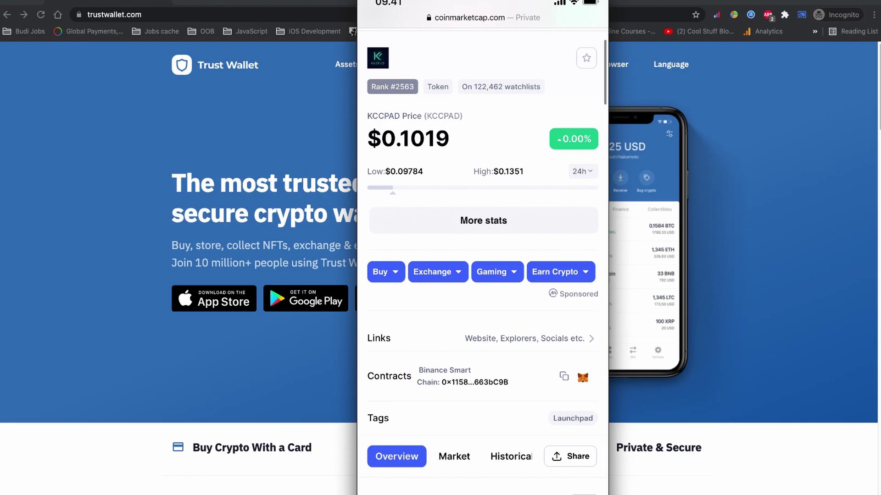
click(444, 116)
key(ctrl+c)
click(385, 86)
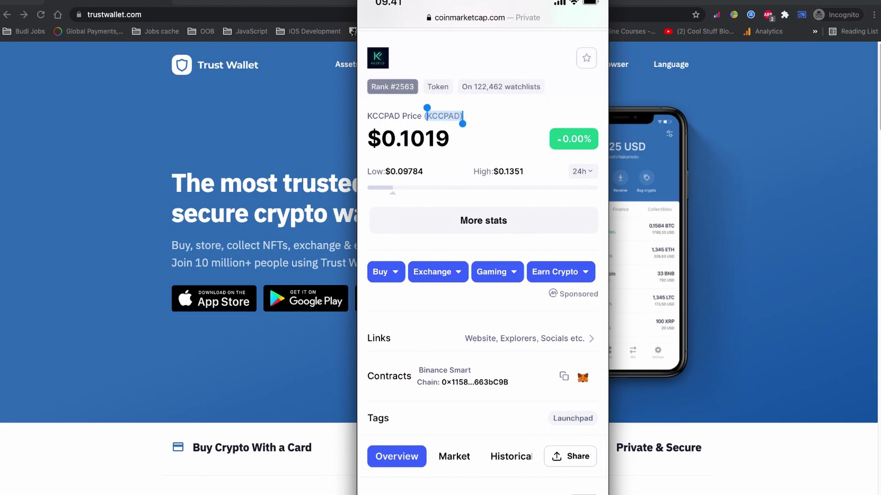
drag(413, 492, 574, 492)
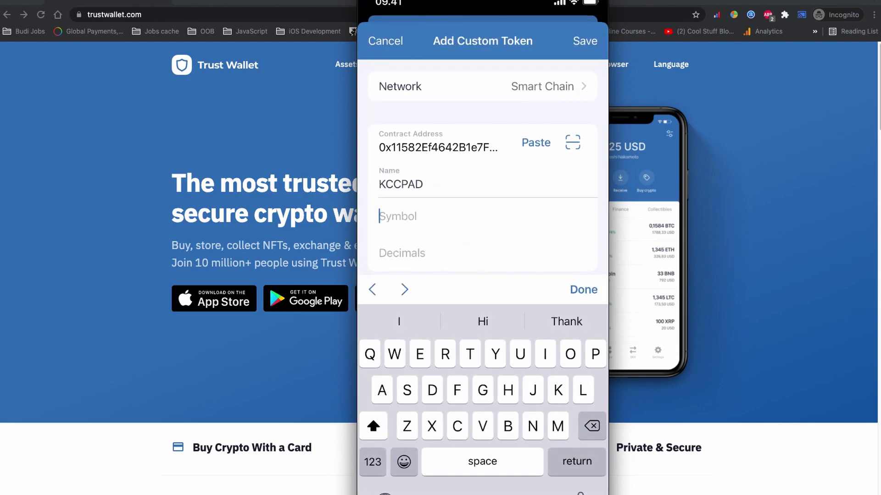
click(380, 216)
click(385, 183)
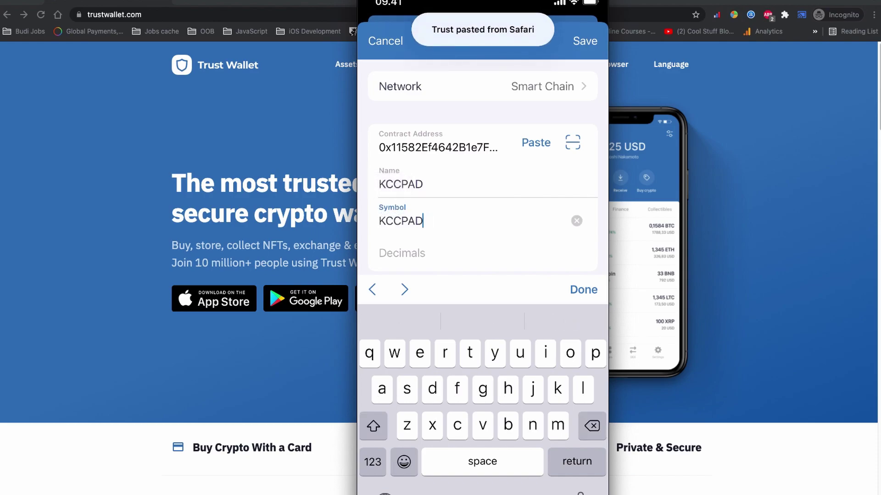
click(402, 253)
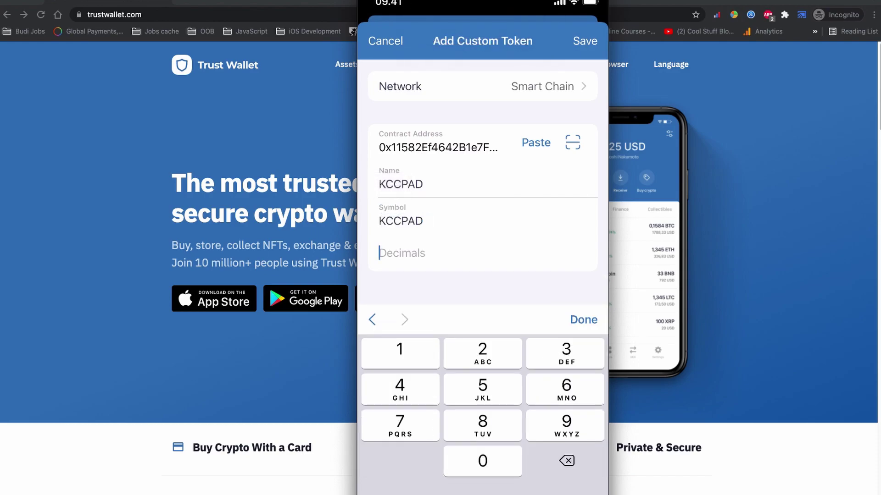
- Confirm KCCPAD's decimals on BscScan via CoinMarketCap, then save the custom token with 18 decimals
drag(412, 491, 573, 491)
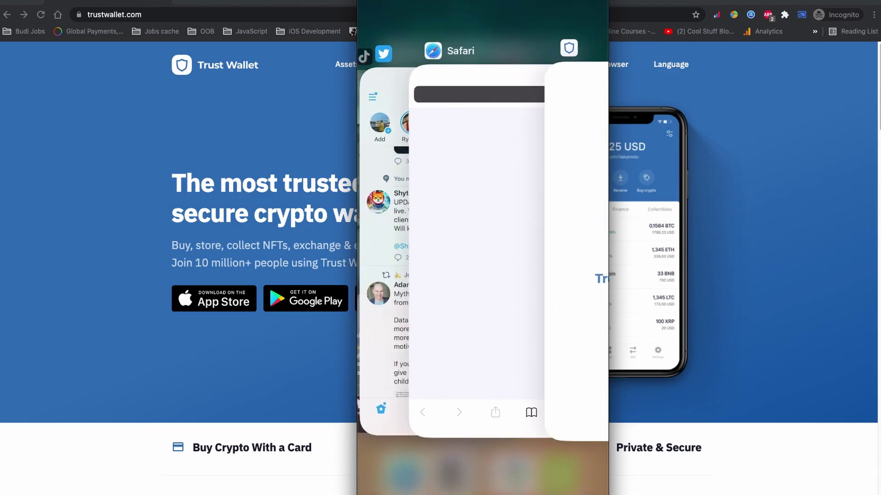
scroll(482, 253, up, 2)
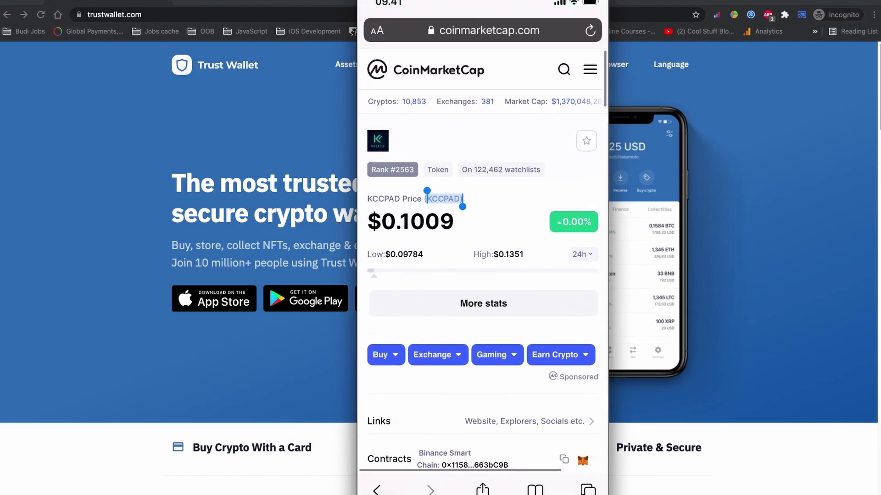
scroll(482, 253, down, 2)
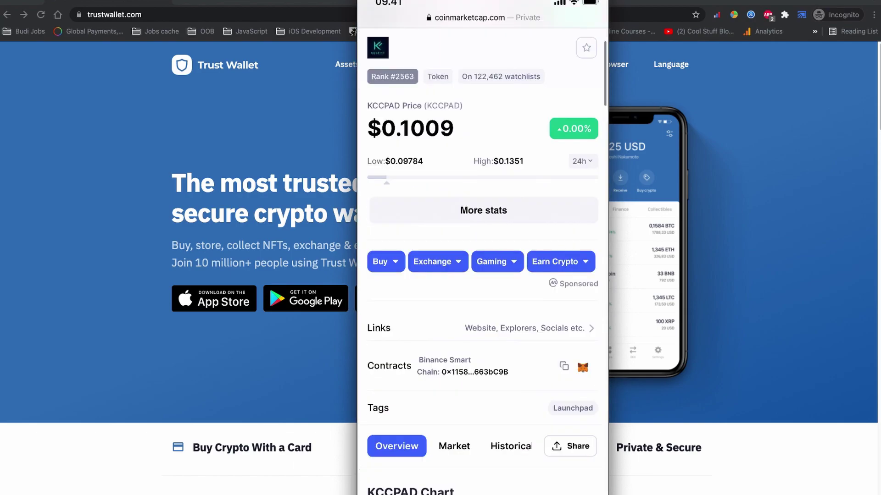
click(528, 329)
click(393, 171)
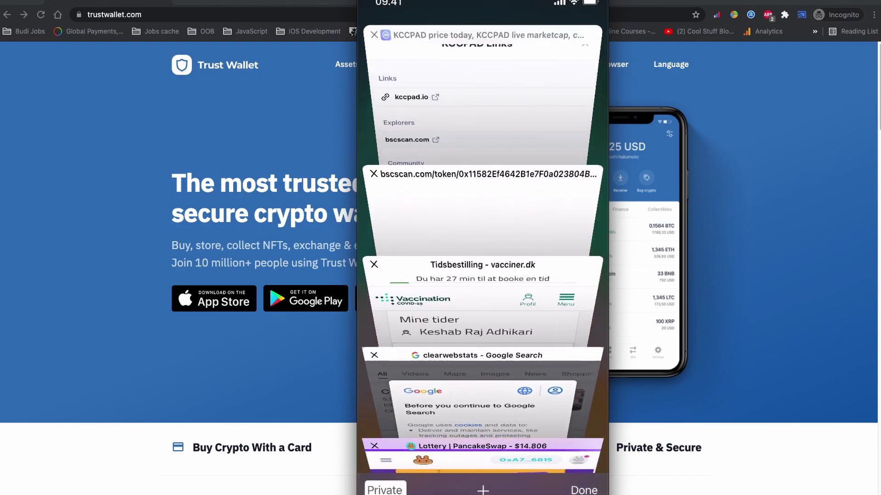
scroll(483, 253, down, 5)
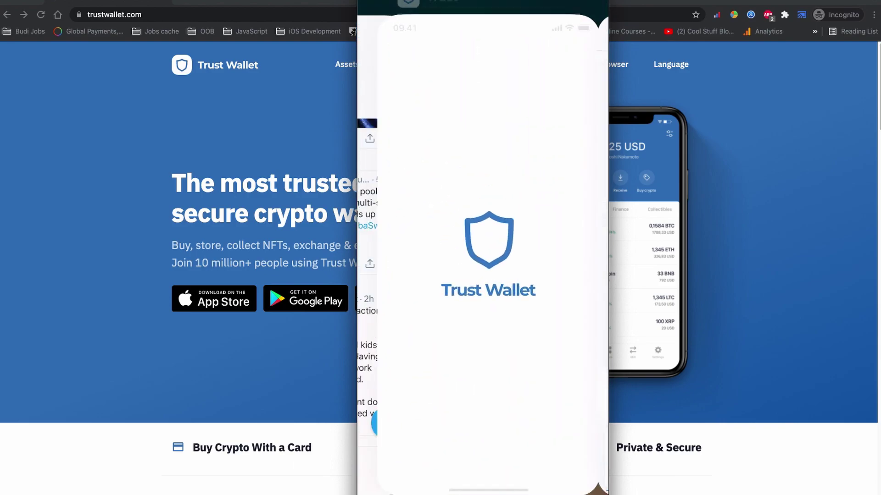
text(18)
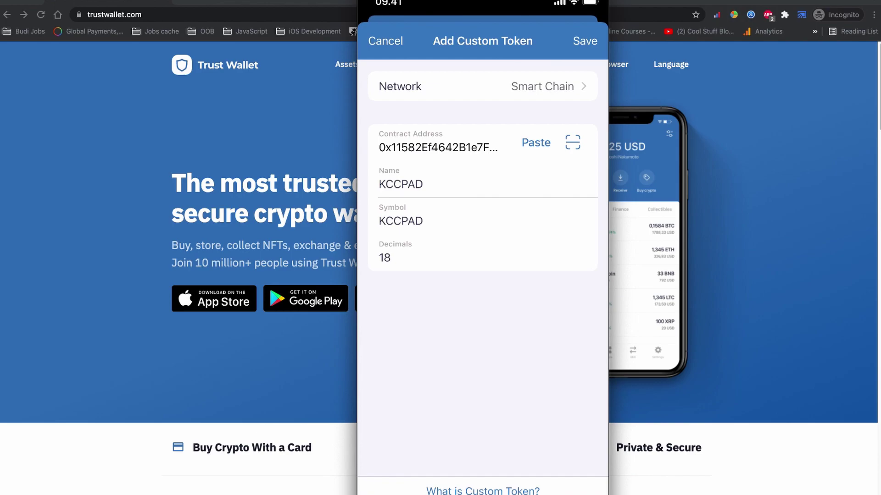
click(584, 41)
- Open the KCCPAD BEP20 token page, which shows a 0 KCCPAD balance
click(452, 118)
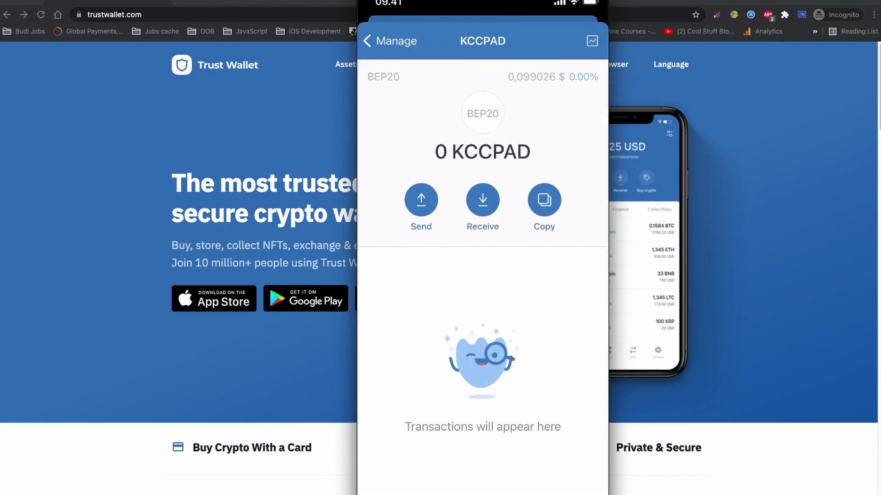